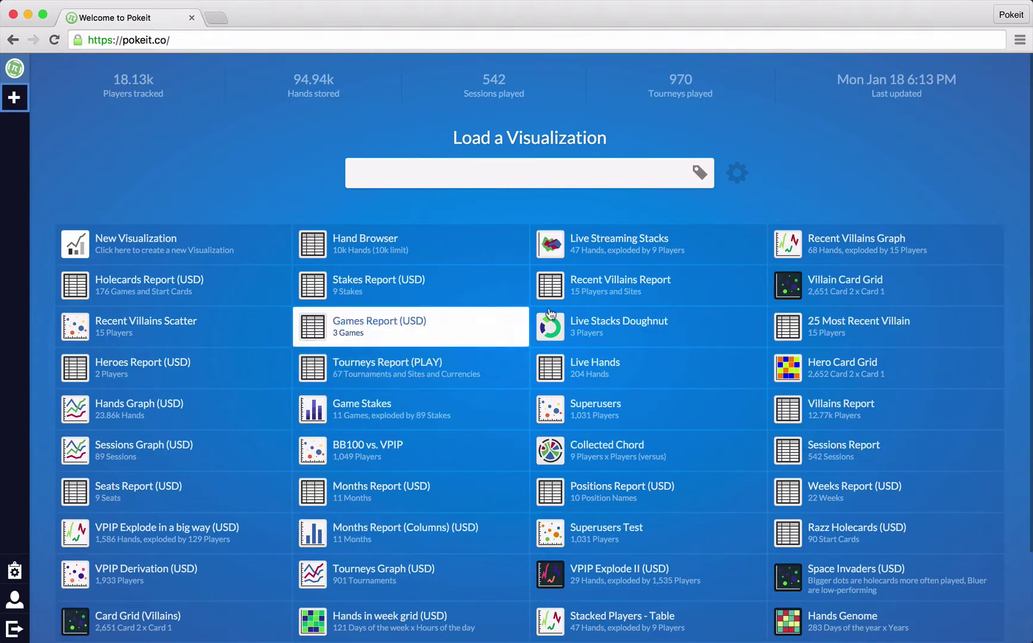
# - Open the Hand Browser visualization, view the details of the Omaha hand played at 2:43 PM, and close them
pyautogui.click(455, 259)
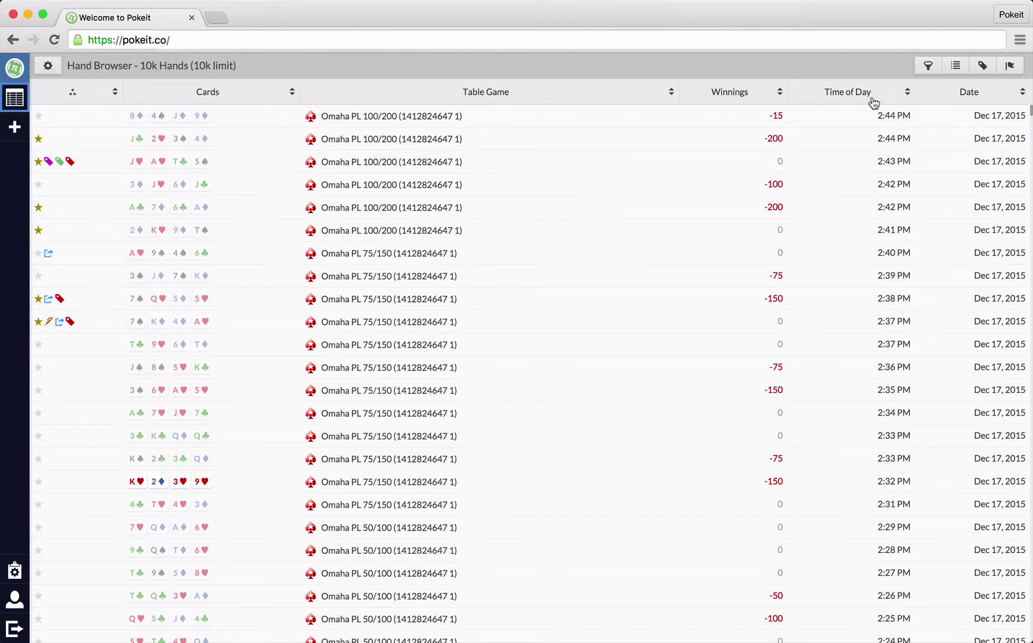
pyautogui.click(638, 169)
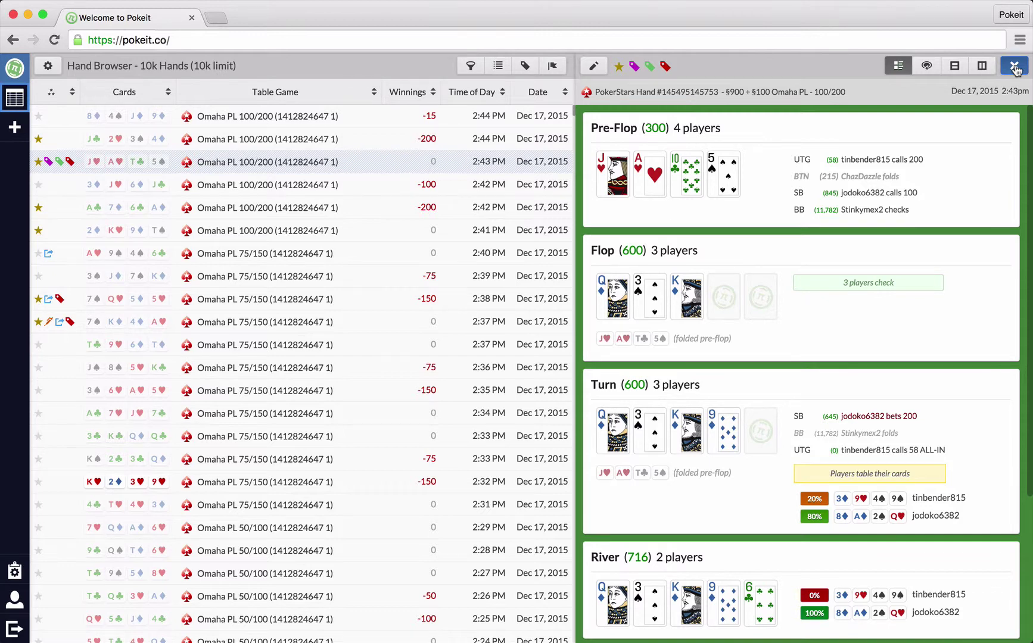
pyautogui.click(1015, 69)
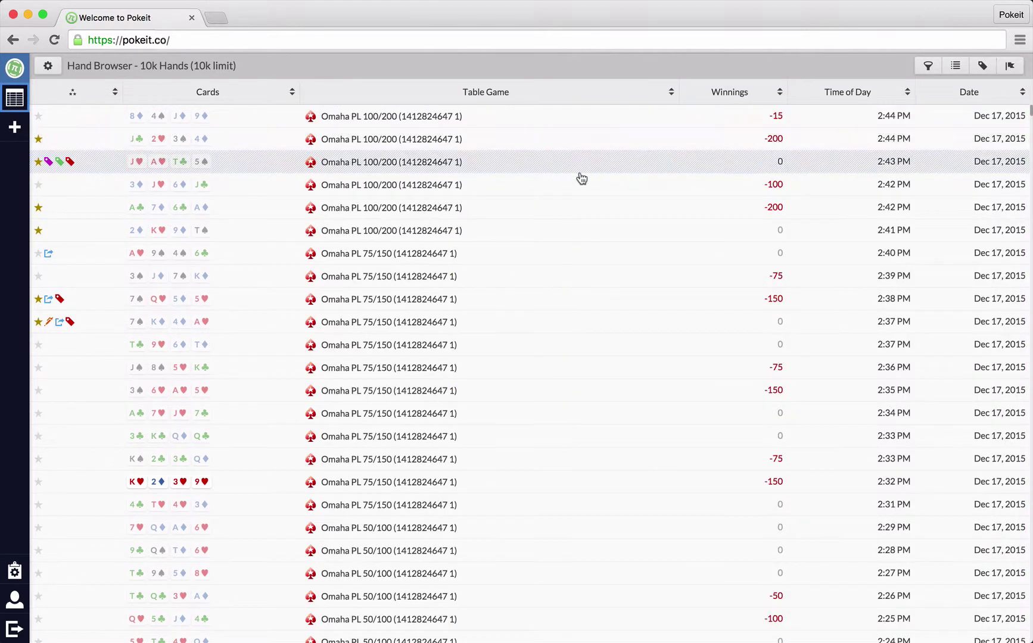
# - Sort the hands by winnings in descending and ascending order, and clear the sorting
pyautogui.click(727, 96)
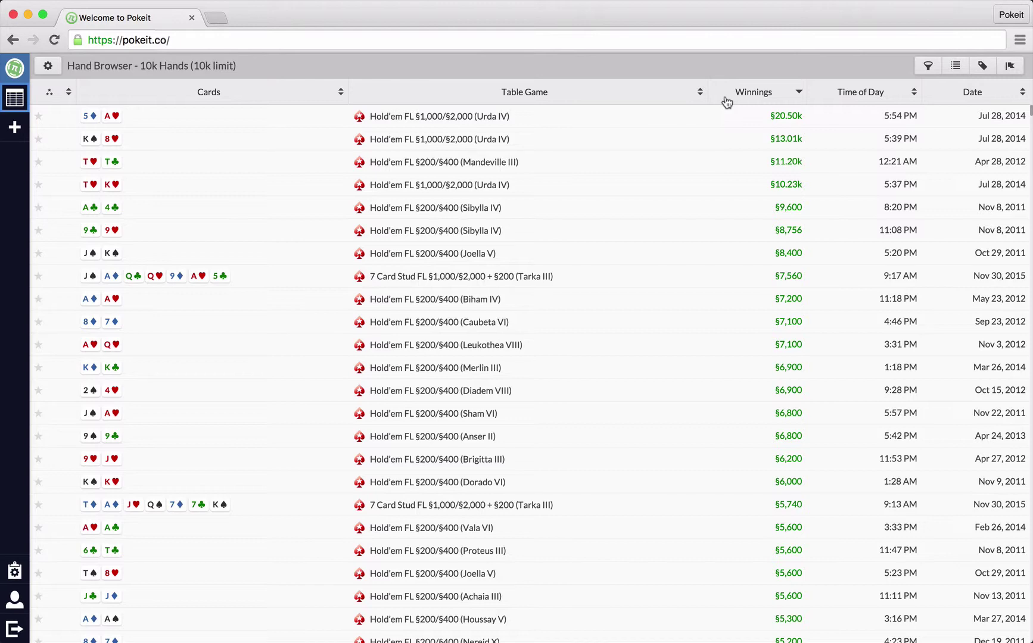
pyautogui.click(728, 95)
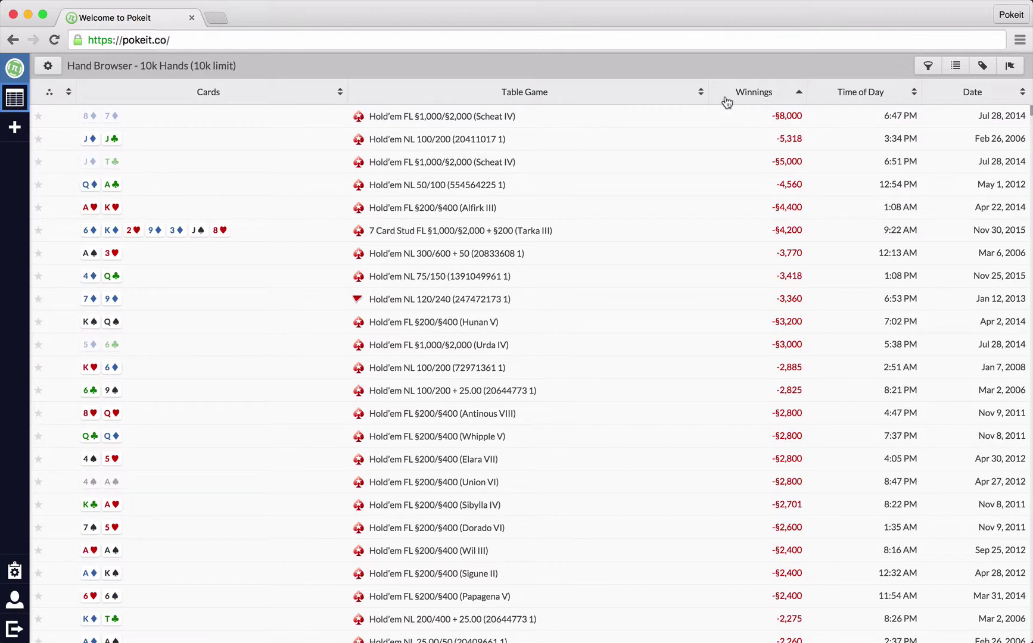
pyautogui.click(727, 100)
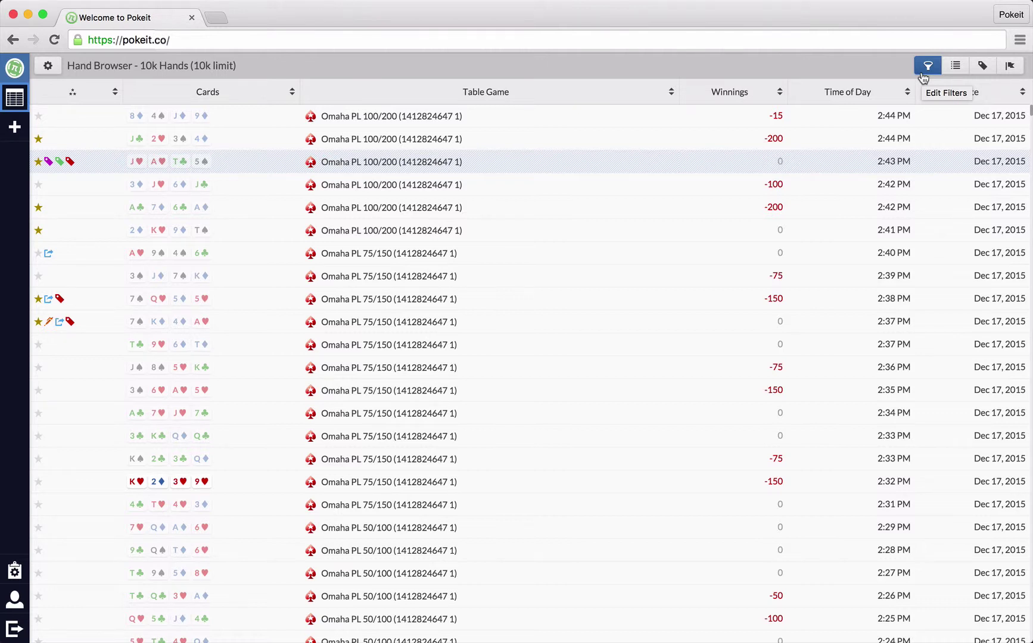
# - Hide all tag markers in the hand list except the hello tag
pyautogui.click(982, 67)
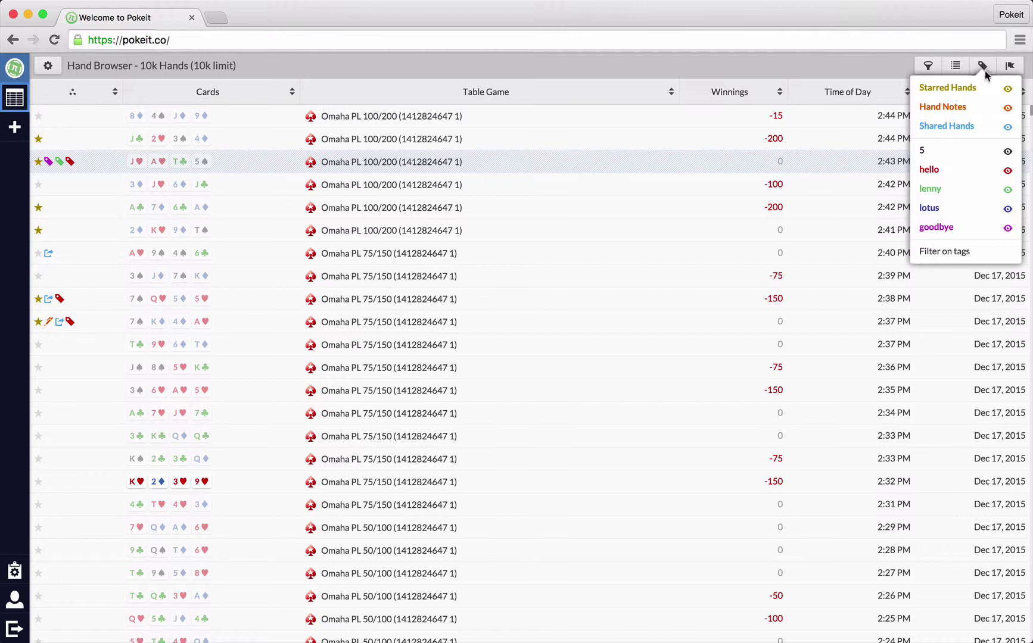
pyautogui.click(982, 109)
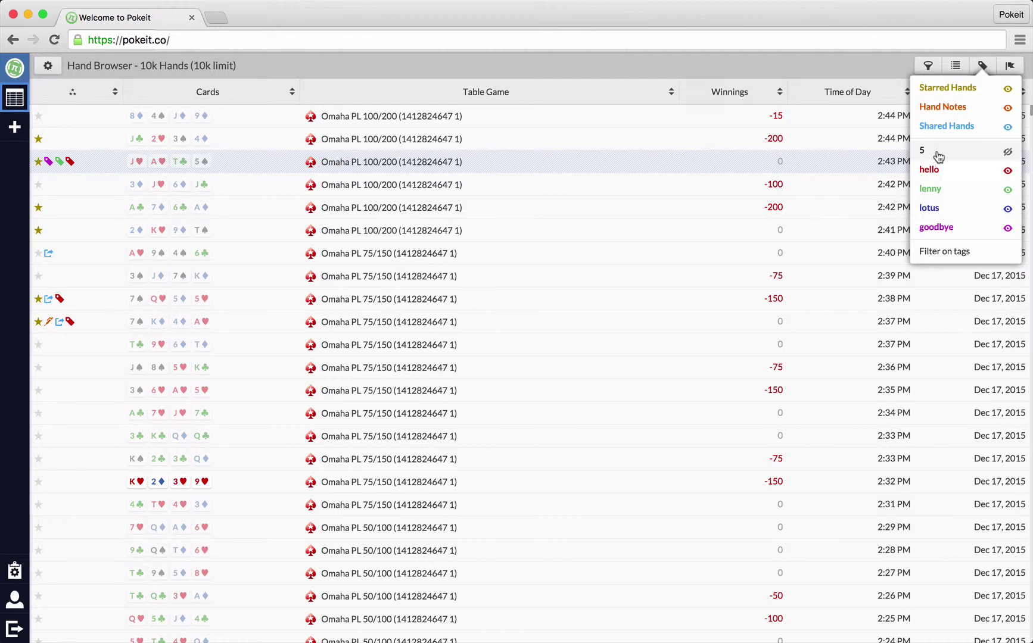
pyautogui.click(1007, 93)
pyautogui.click(1007, 107)
pyautogui.click(1007, 129)
pyautogui.click(1007, 152)
pyautogui.click(1005, 188)
pyautogui.click(1006, 208)
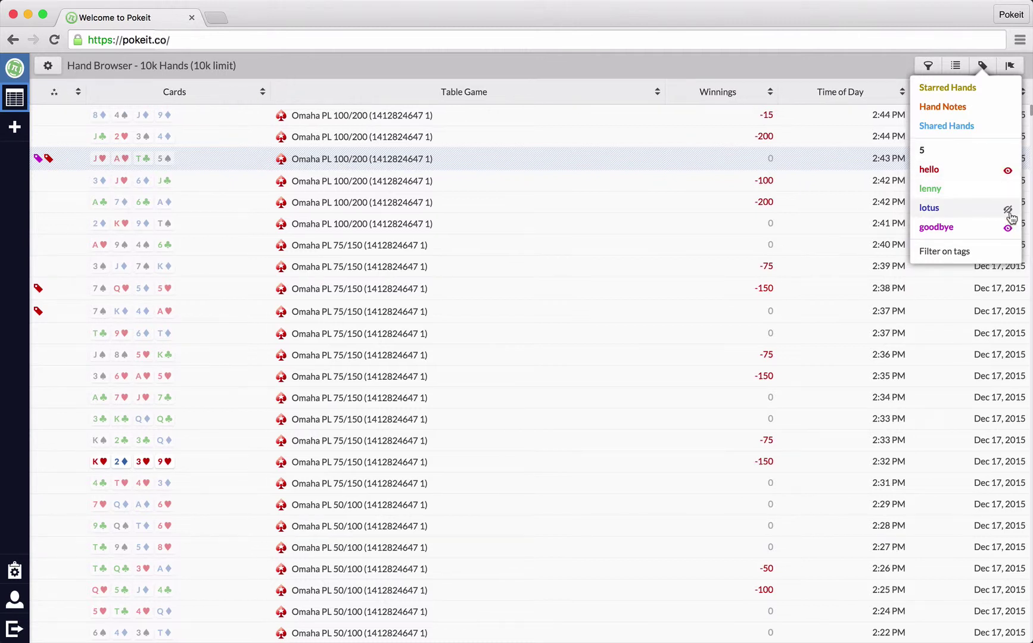
pyautogui.click(1009, 230)
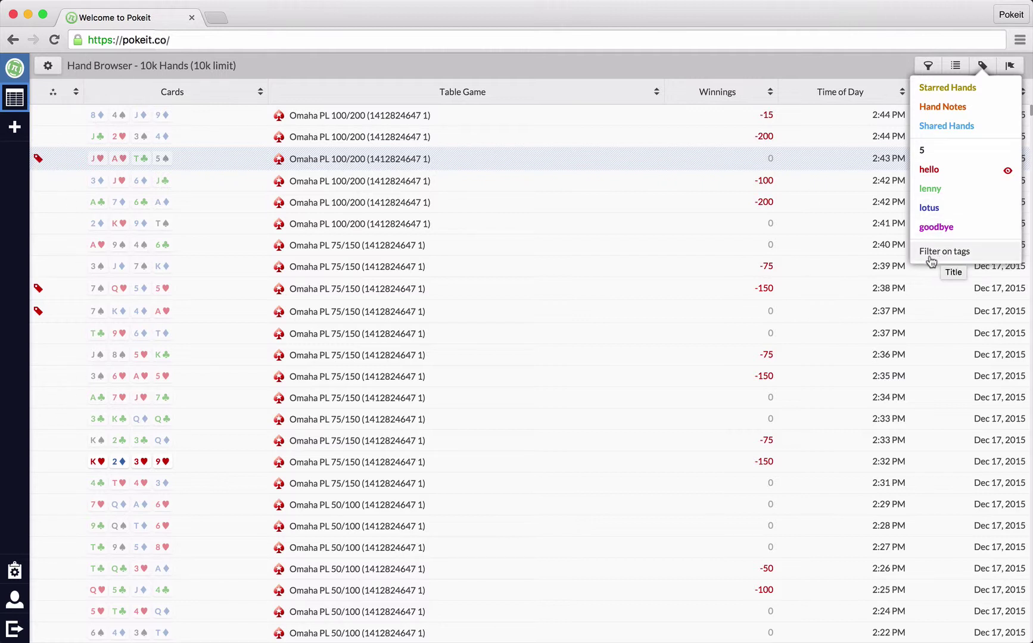
# - Filter the hands on tags, including the lenny tag and starred hands alongside hello
pyautogui.click(938, 260)
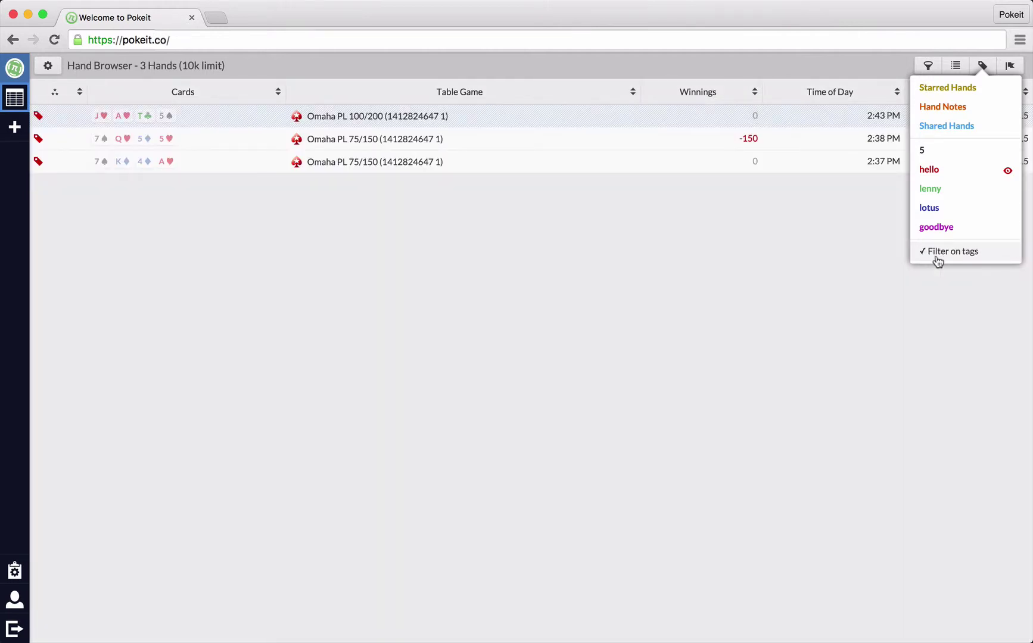
pyautogui.click(945, 194)
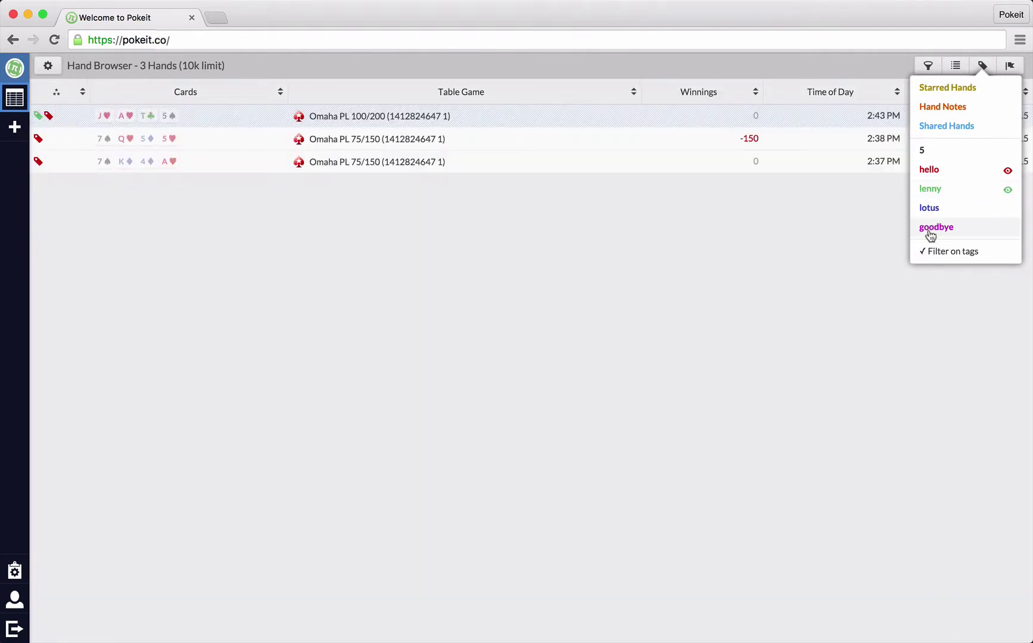
pyautogui.click(936, 94)
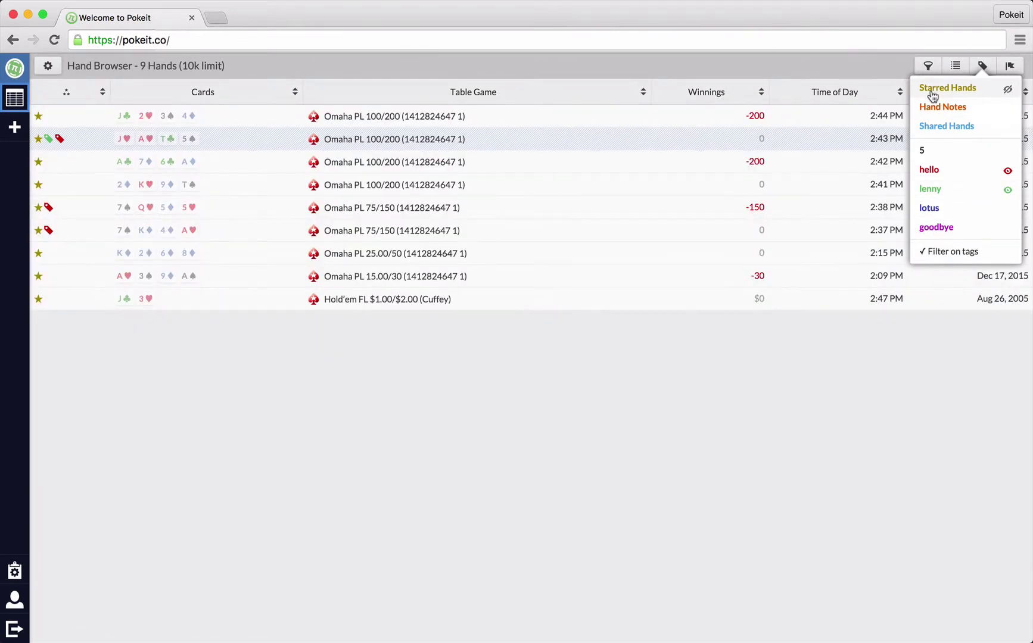
# - Turn off tag filtering and show all tag markers in the hand list again
pyautogui.click(935, 253)
pyautogui.click(935, 208)
pyautogui.click(931, 151)
pyautogui.click(934, 128)
pyautogui.click(933, 110)
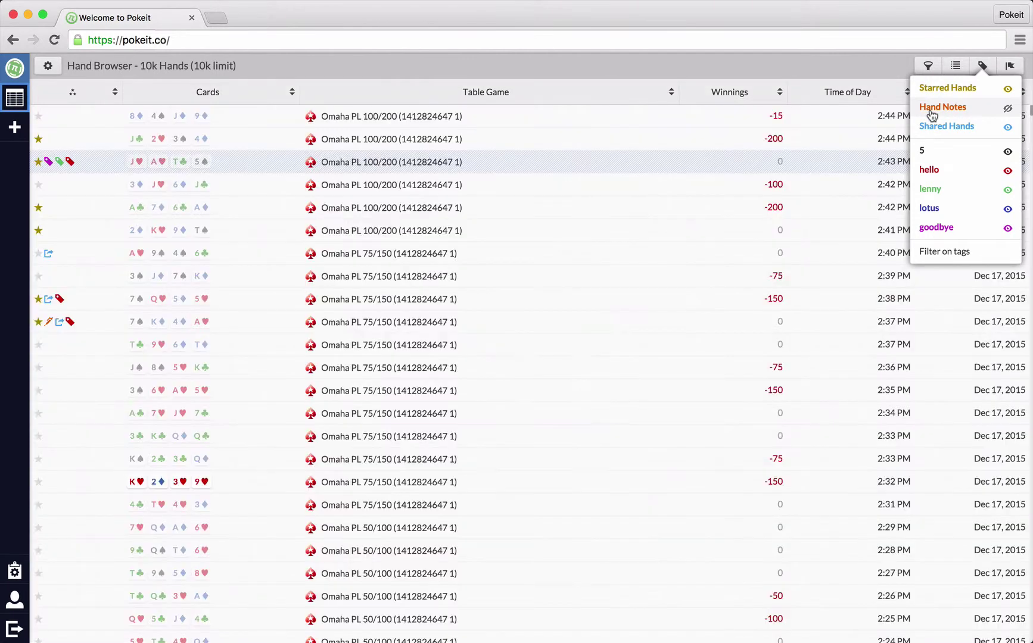
pyautogui.click(881, 66)
# - Add the Boardcards field to the active fields of the Hand Browser
pyautogui.click(955, 65)
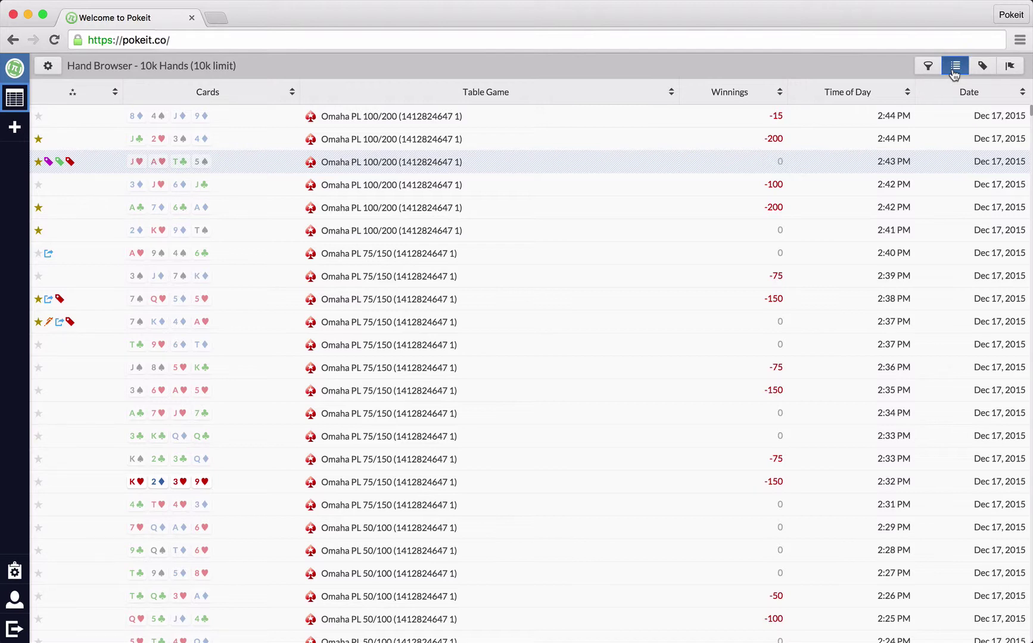
pyautogui.click(953, 70)
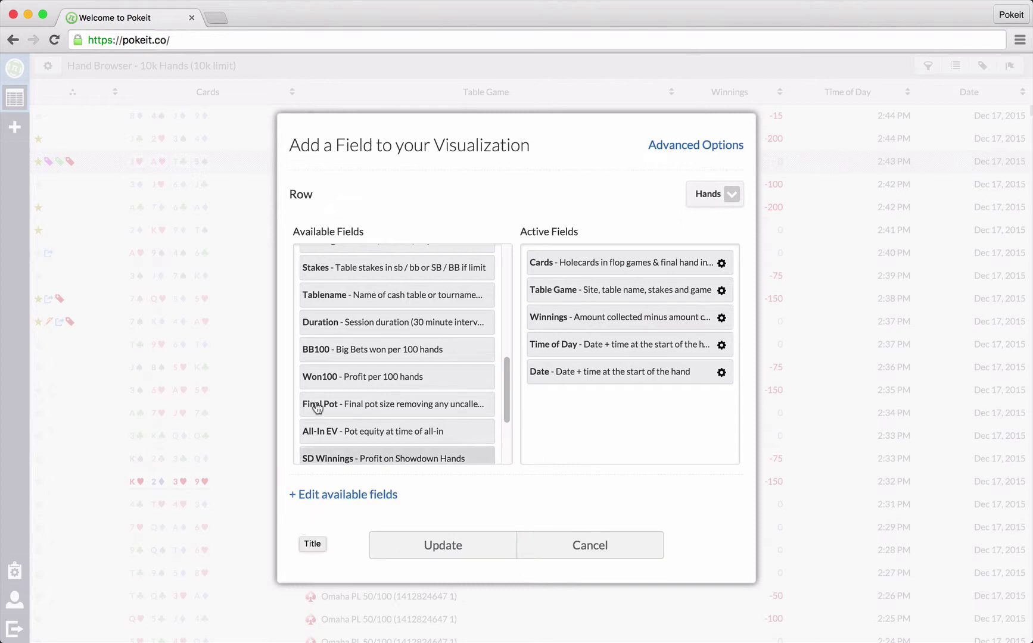
pyautogui.scroll(4, 357, 344)
pyautogui.scroll(3, 357, 344)
pyautogui.scroll(-1, 357, 334)
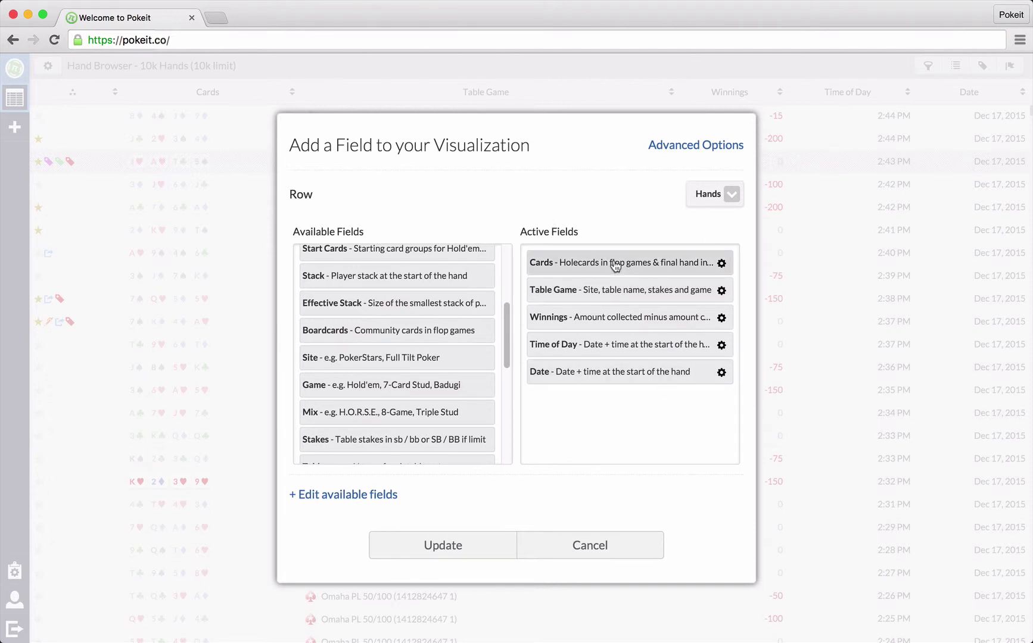
pyautogui.scroll(5, 374, 369)
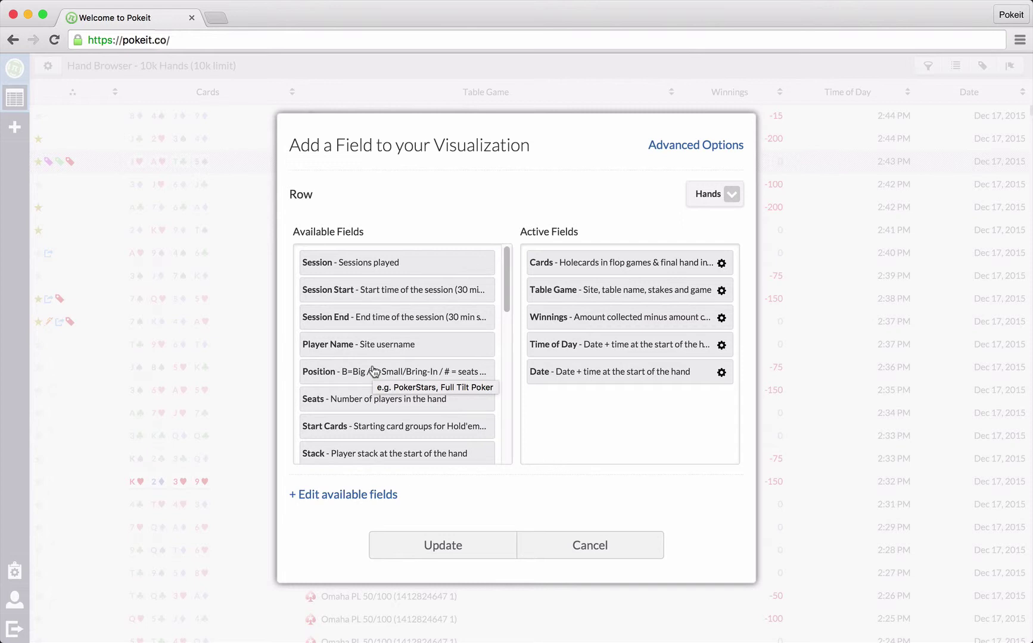
pyautogui.scroll(-4, 372, 378)
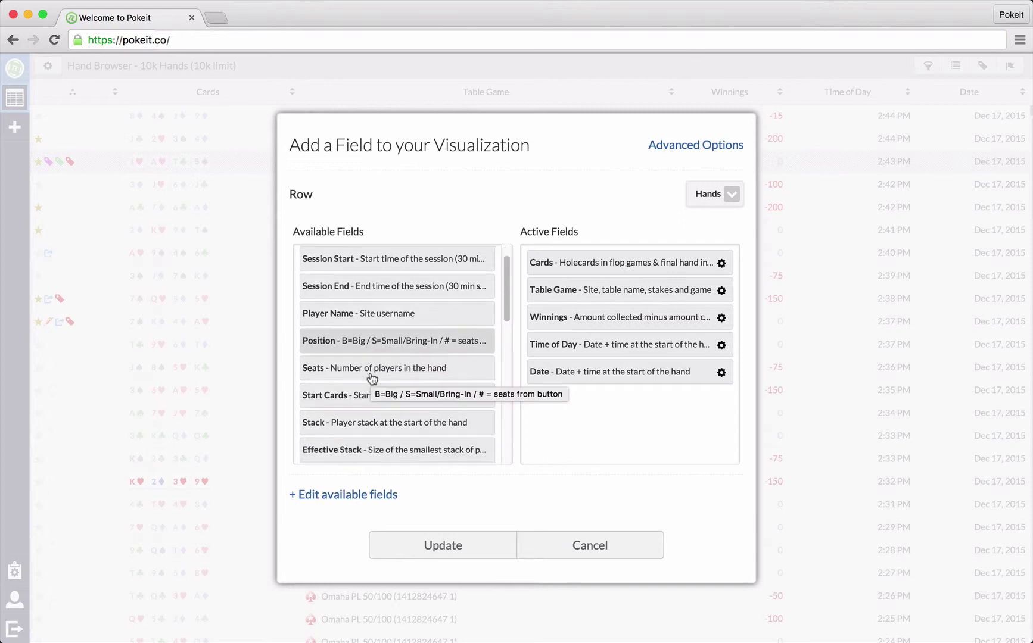
pyautogui.scroll(-3, 372, 378)
pyautogui.scroll(1, 373, 378)
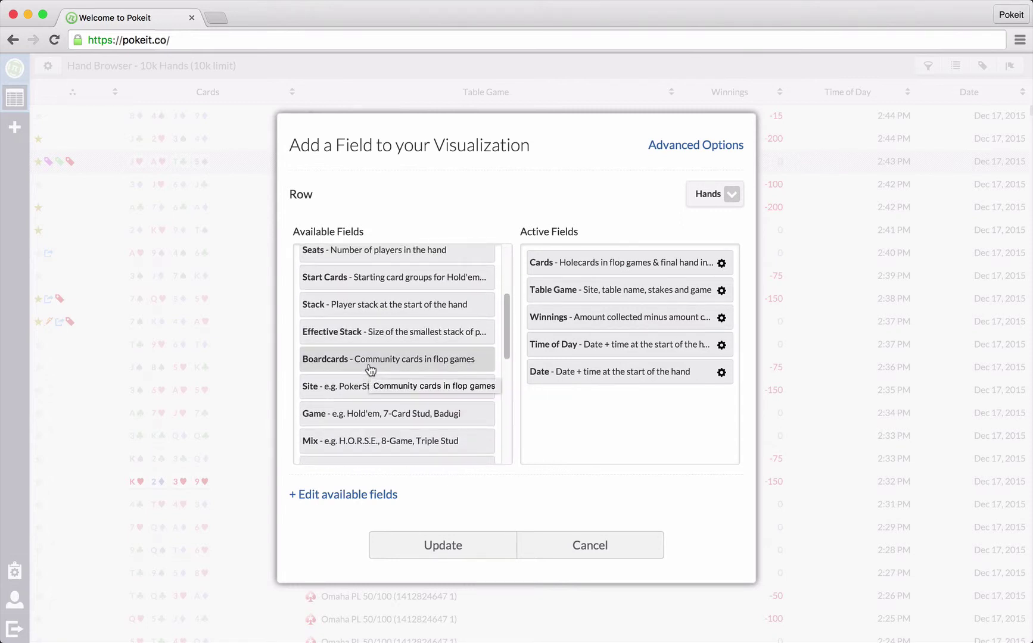
pyautogui.moveTo(369, 362); pyautogui.dragTo(601, 413)
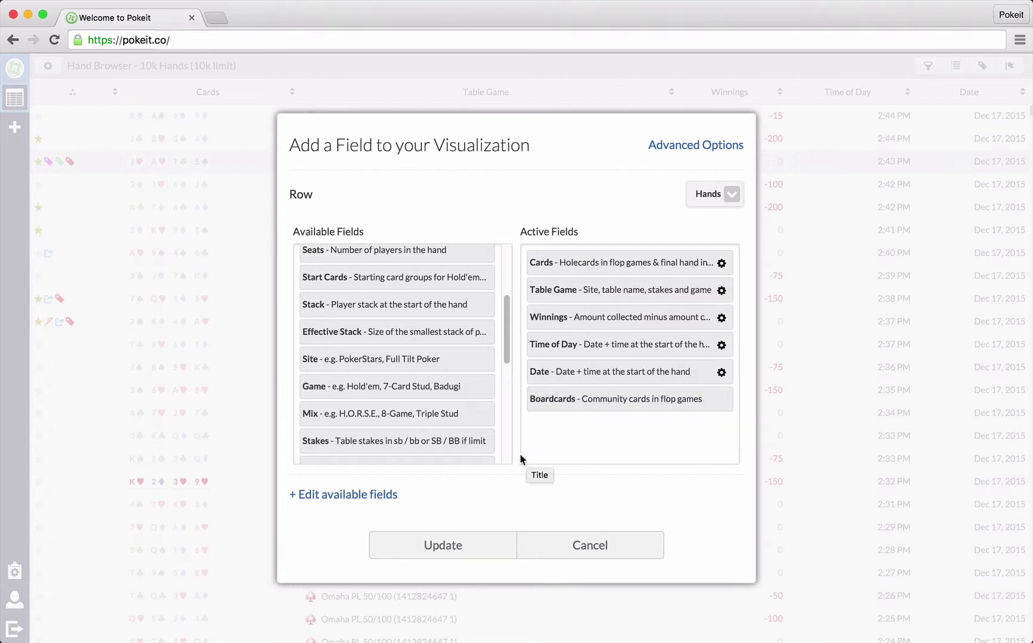
# - Move Boardcards directly after Cards in the active fields and update the visualization
pyautogui.scroll(-2, 404, 399)
pyautogui.scroll(-5, 404, 399)
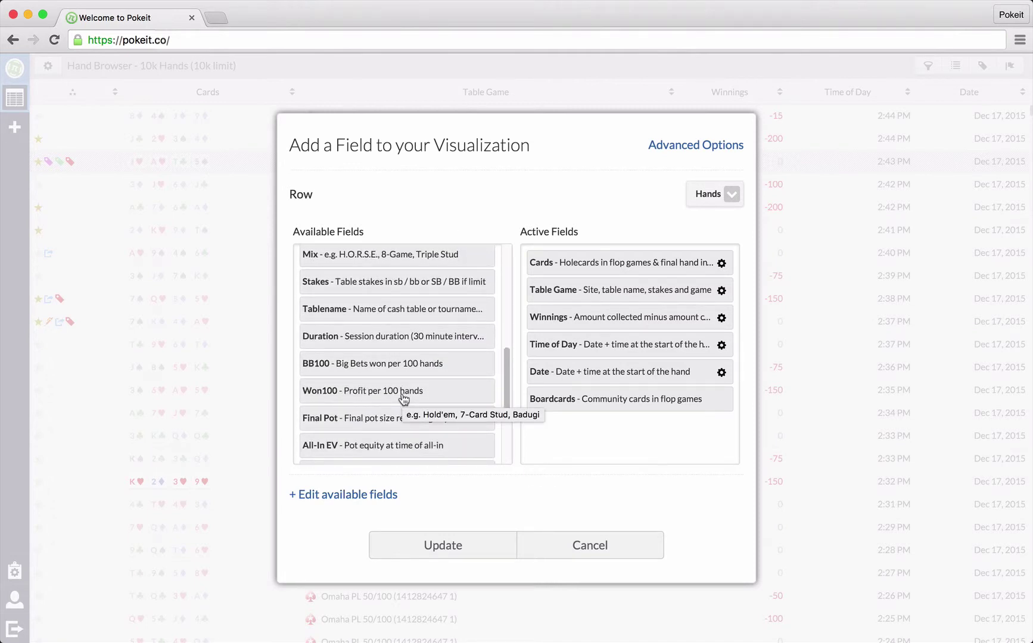
pyautogui.scroll(-5, 393, 396)
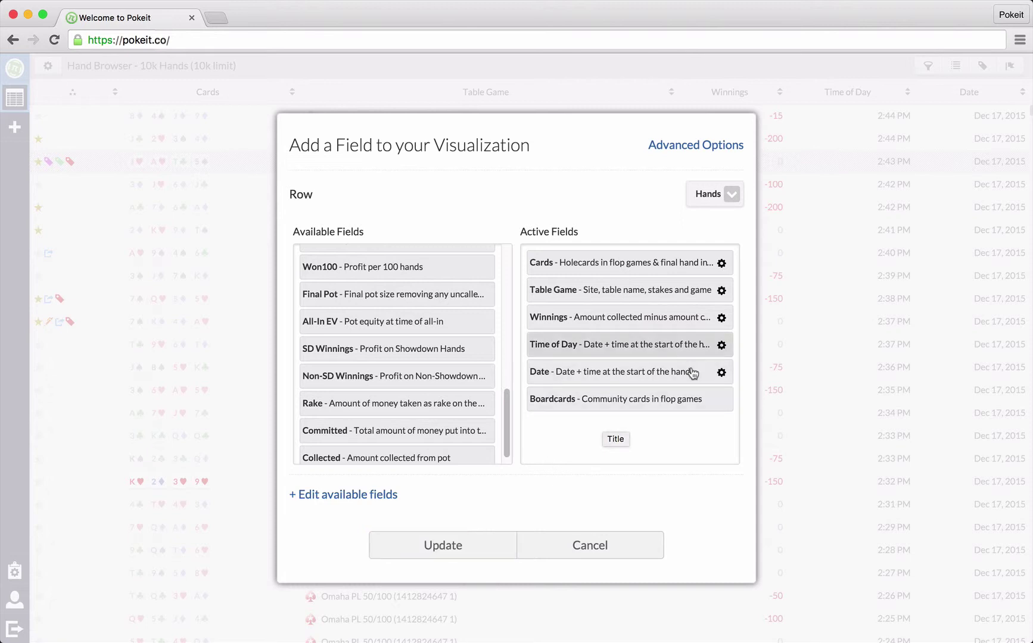
pyautogui.moveTo(654, 401); pyautogui.dragTo(655, 292)
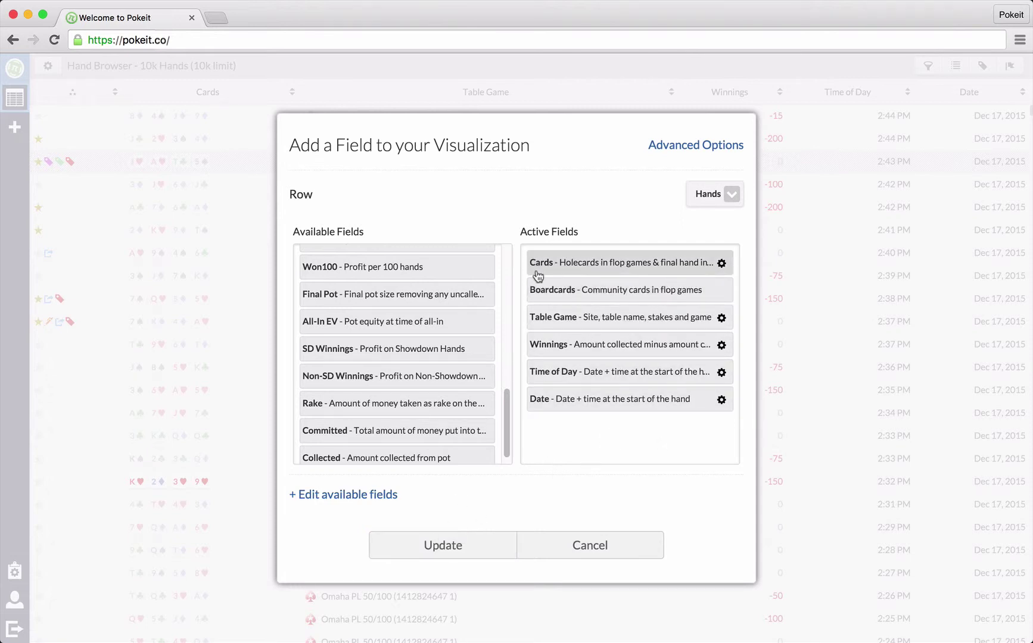
pyautogui.click(439, 546)
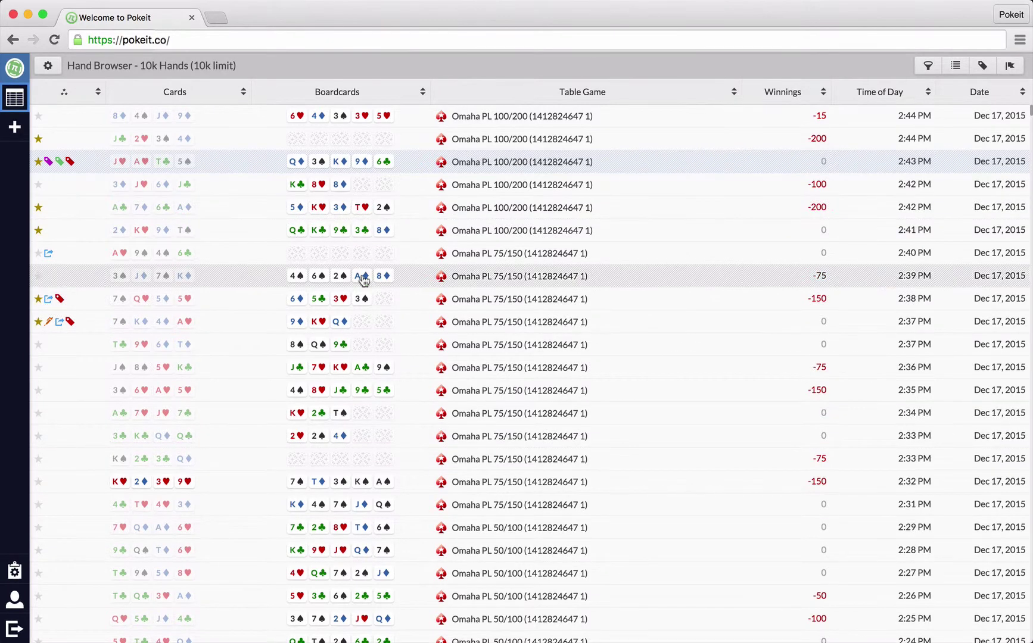
# - Add the Hold'em only and Saw Showdown filters to the Hand Browser and update the visualization
pyautogui.click(925, 67)
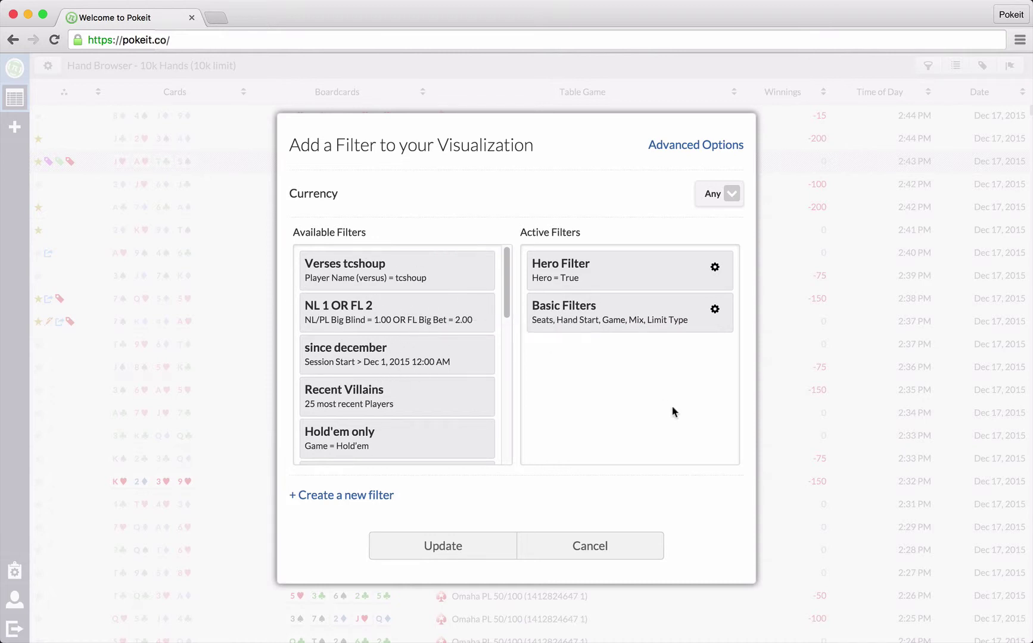
pyautogui.scroll(-2, 459, 369)
pyautogui.moveTo(406, 399); pyautogui.dragTo(602, 354)
pyautogui.scroll(-4, 323, 380)
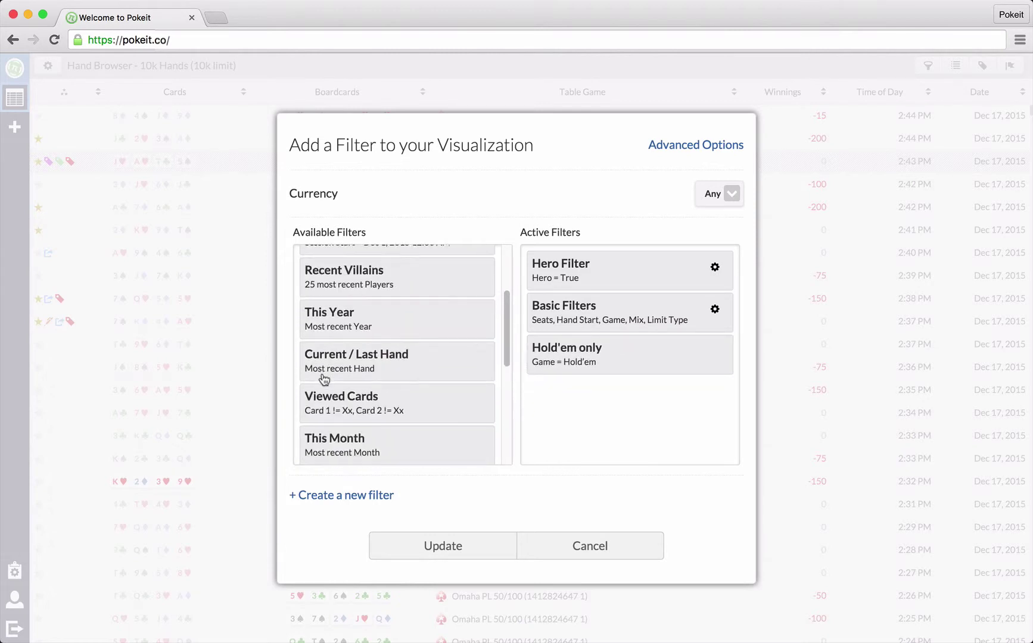
pyautogui.scroll(-6, 324, 380)
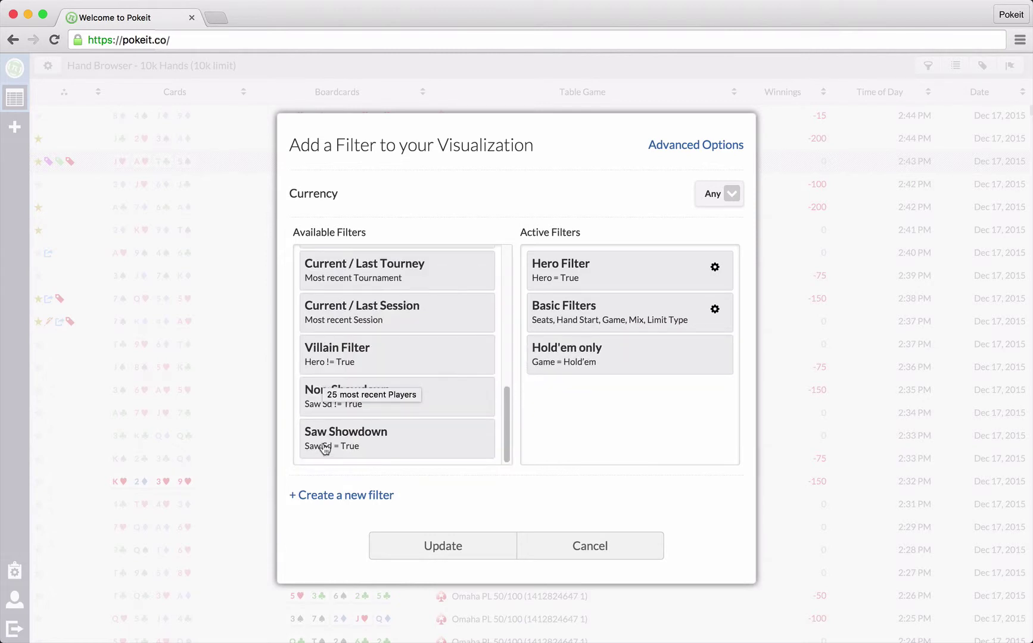
pyautogui.moveTo(325, 449); pyautogui.dragTo(608, 405)
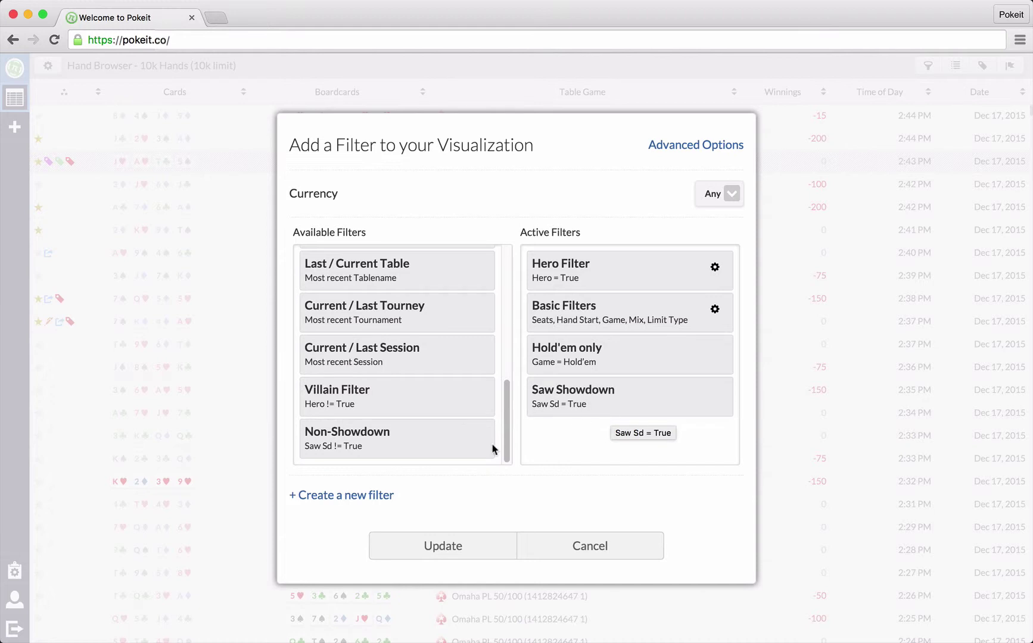
pyautogui.click(425, 554)
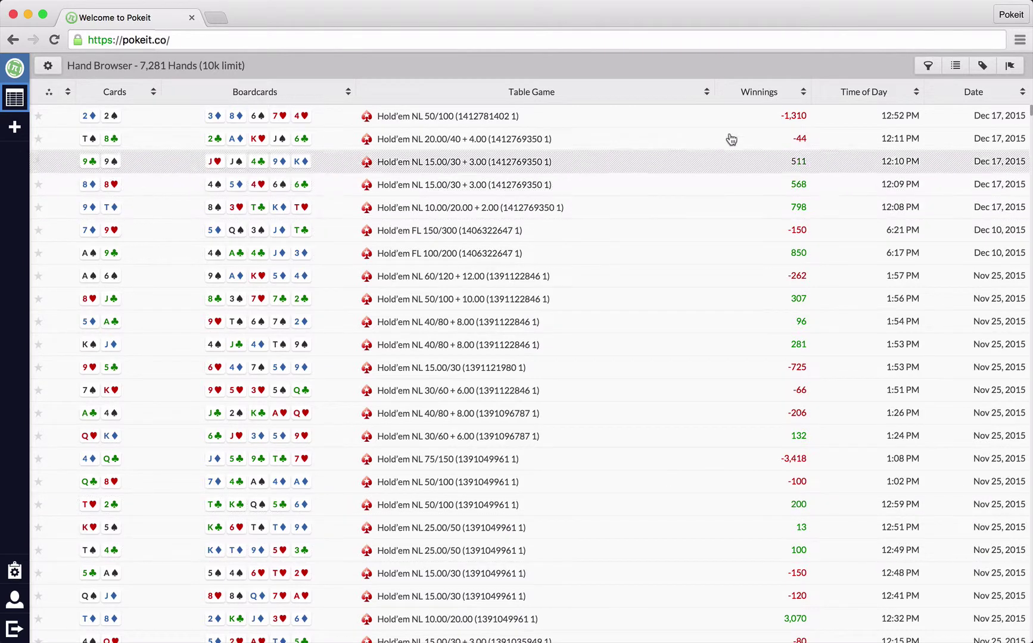
# - Sort the filtered hands by winnings in descending order, and review the visualization's source, layout and presentation settings
pyautogui.click(750, 93)
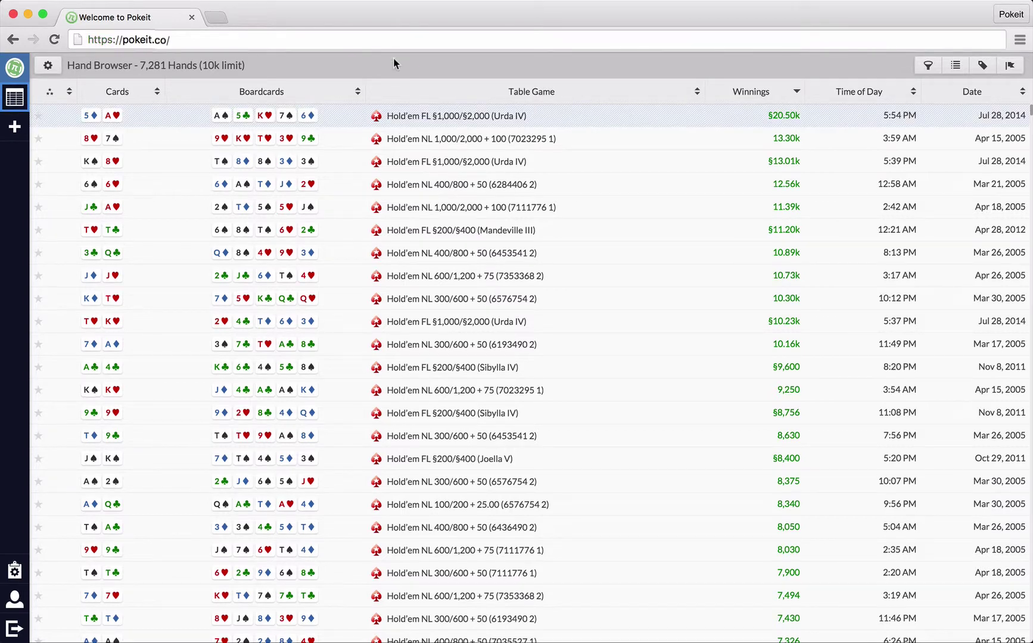
pyautogui.click(47, 65)
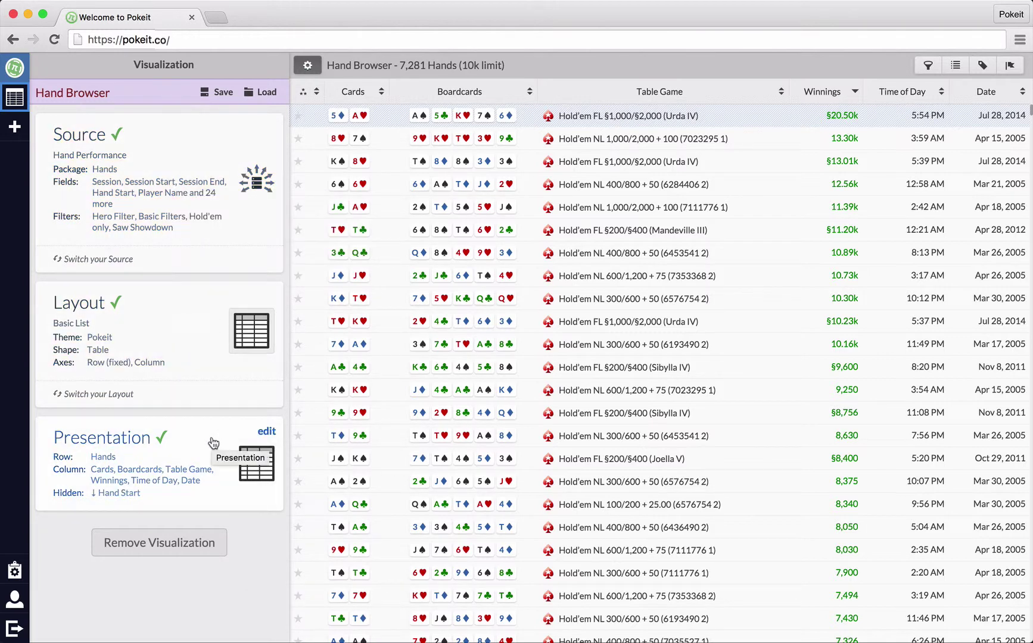
pyautogui.click(308, 64)
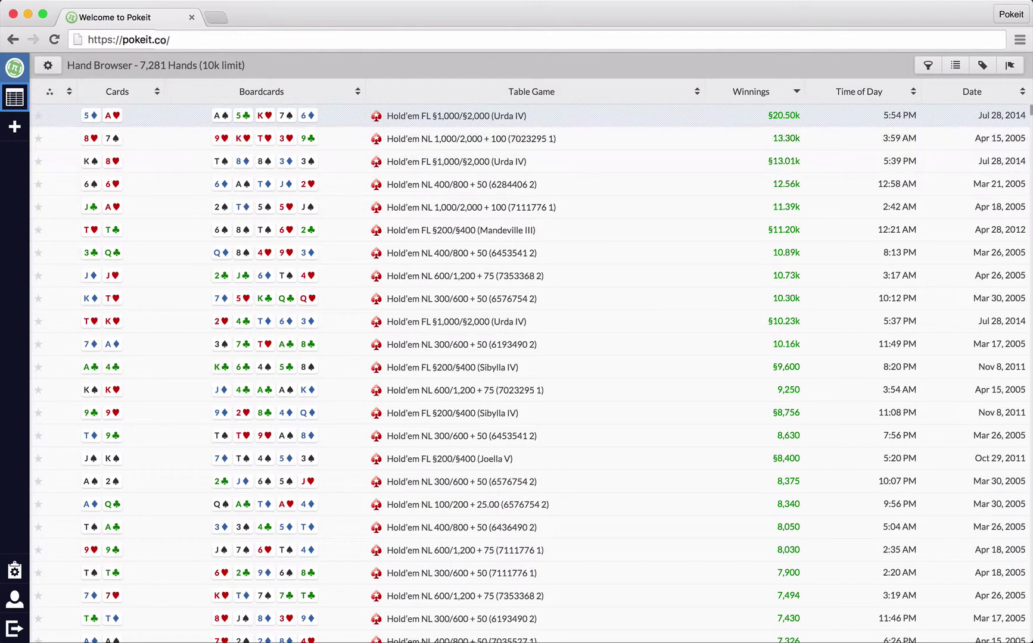
# - Load the Months Report (USD) as an additional visualization
pyautogui.click(15, 127)
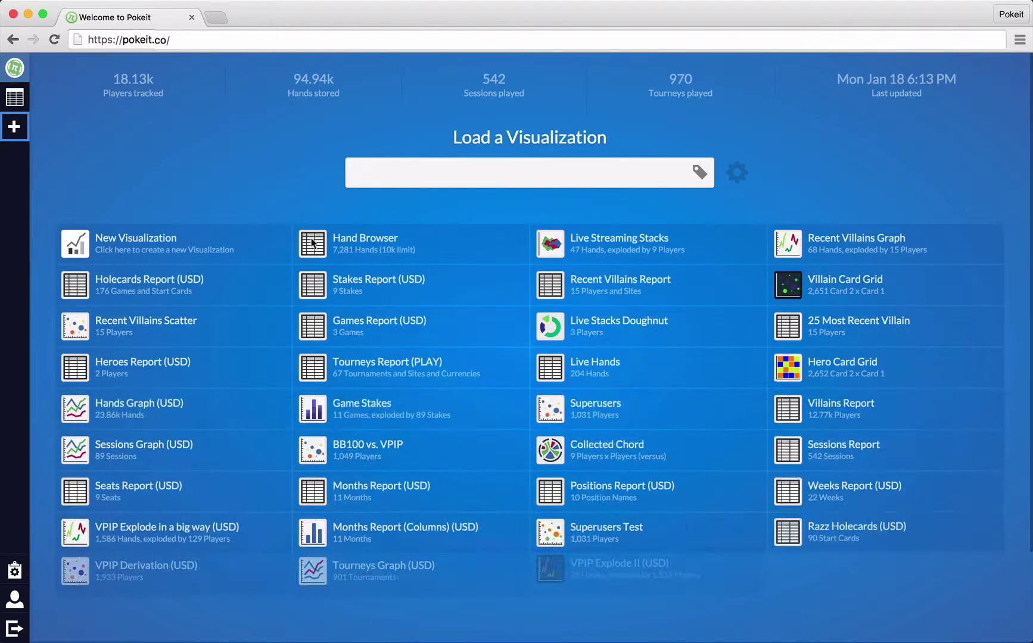
pyautogui.scroll(-3, 448, 301)
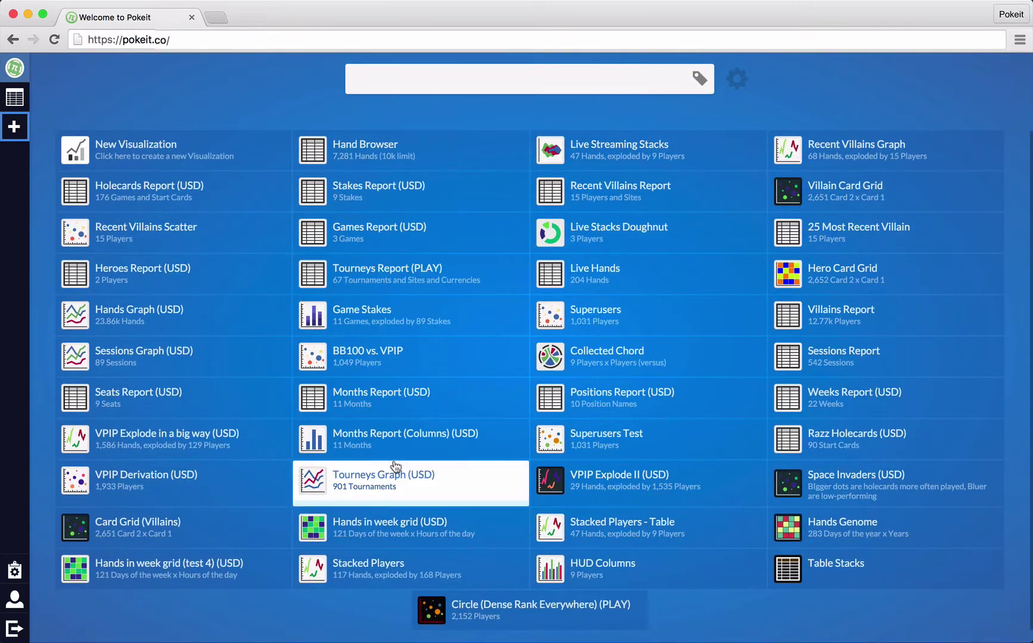
pyautogui.click(415, 413)
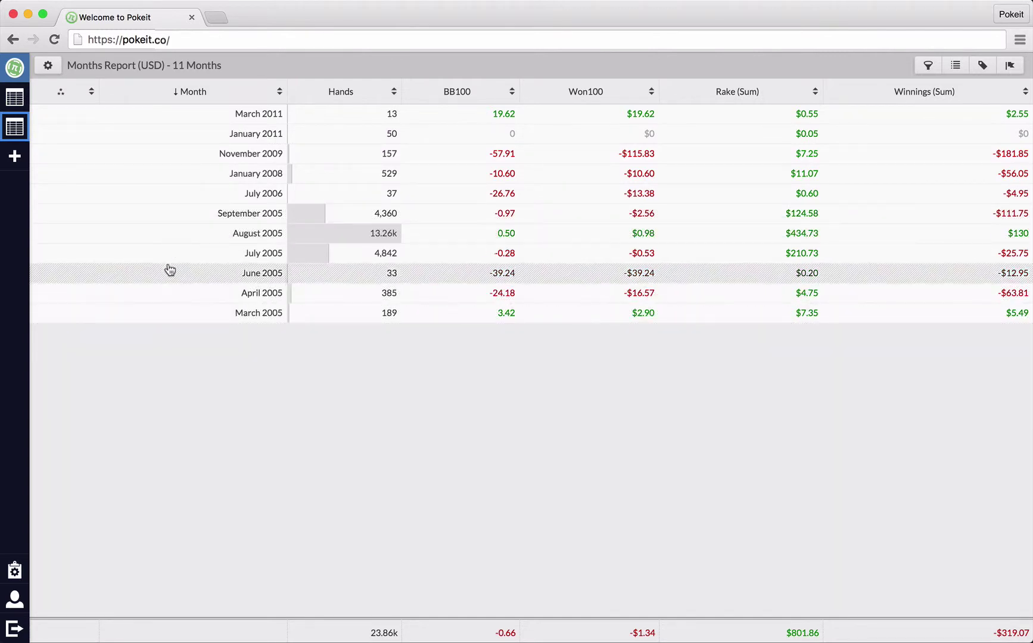
# - Load the Positions Report (USD) as another additional visualization
pyautogui.click(14, 156)
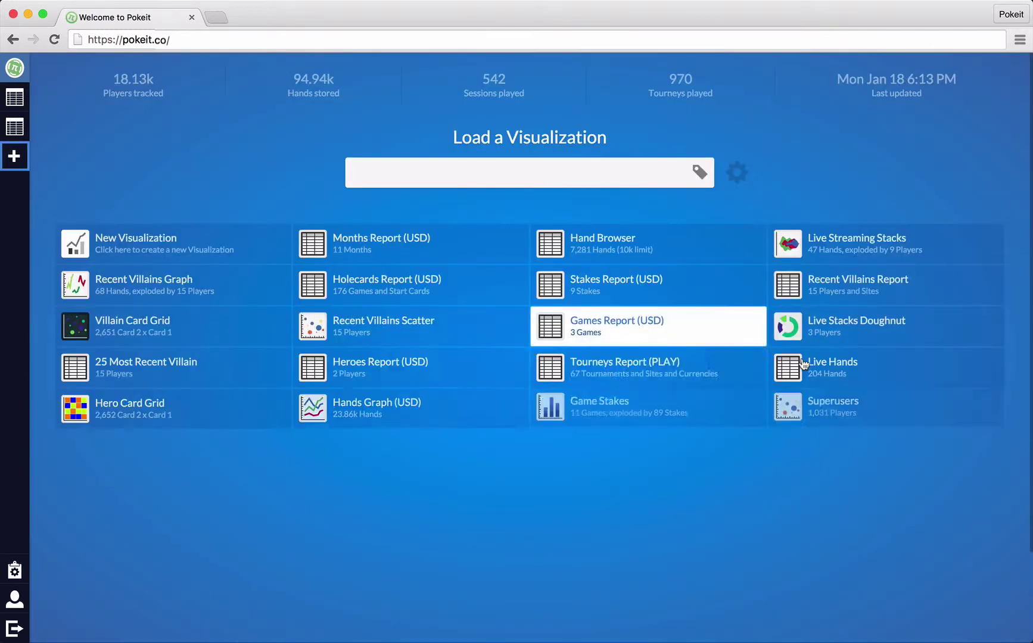
pyautogui.scroll(-2, 804, 365)
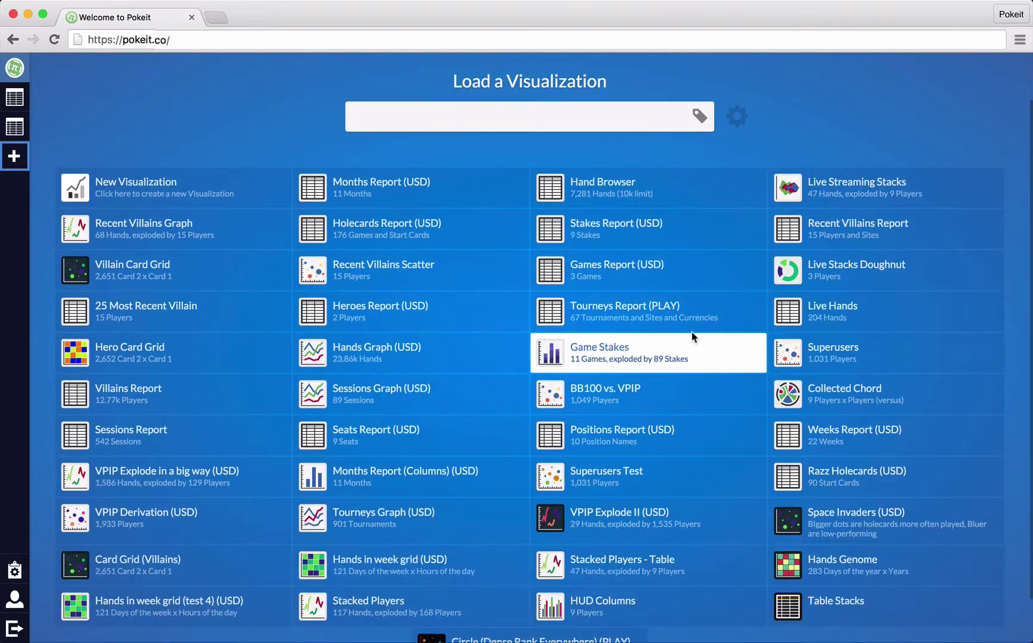
pyautogui.moveTo(689, 420); pyautogui.dragTo(512, 190)
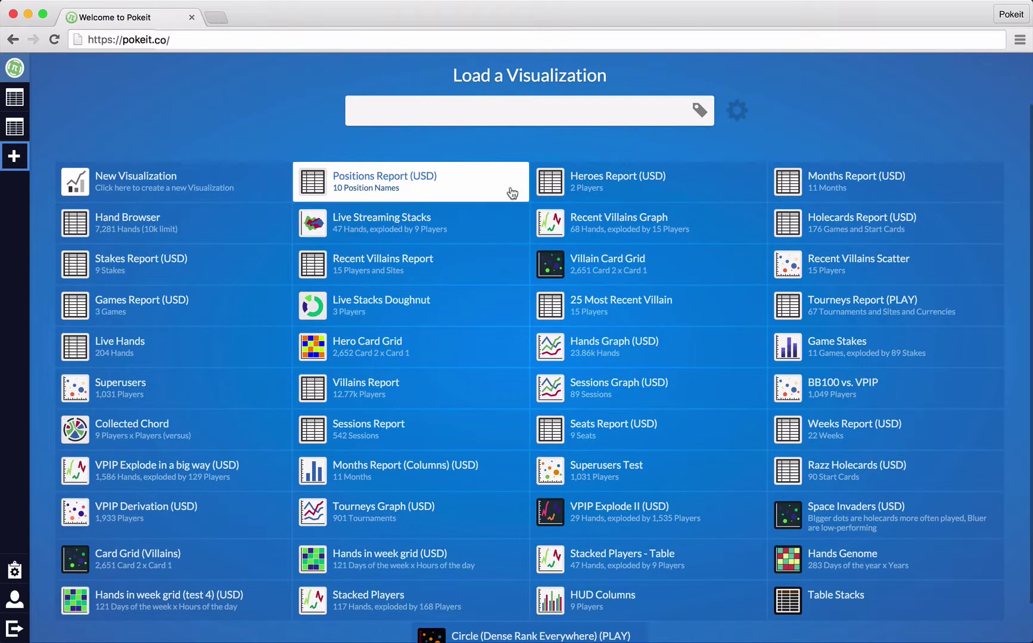
pyautogui.click(511, 192)
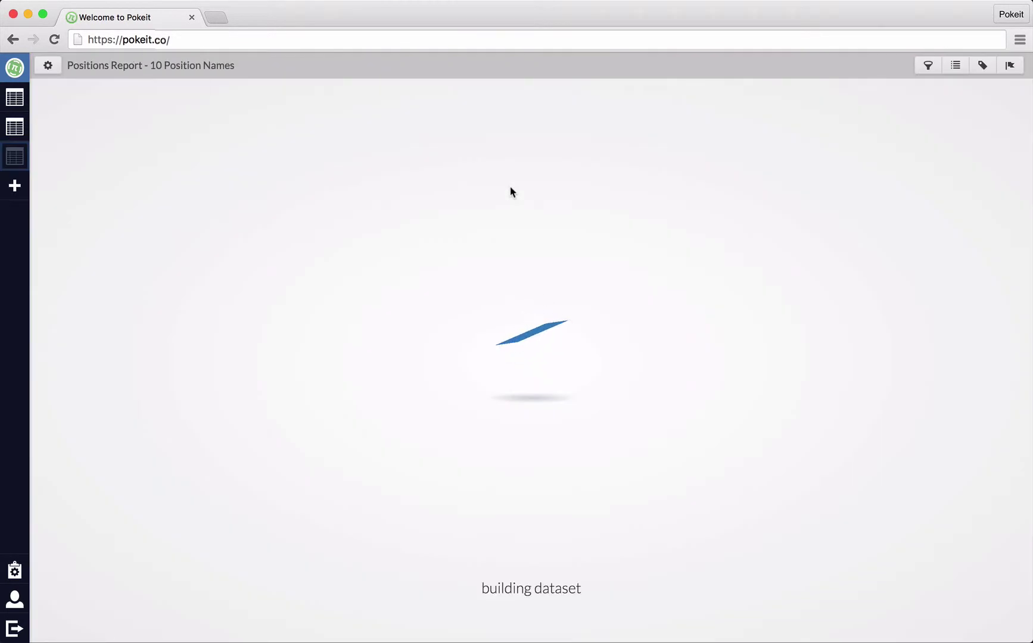